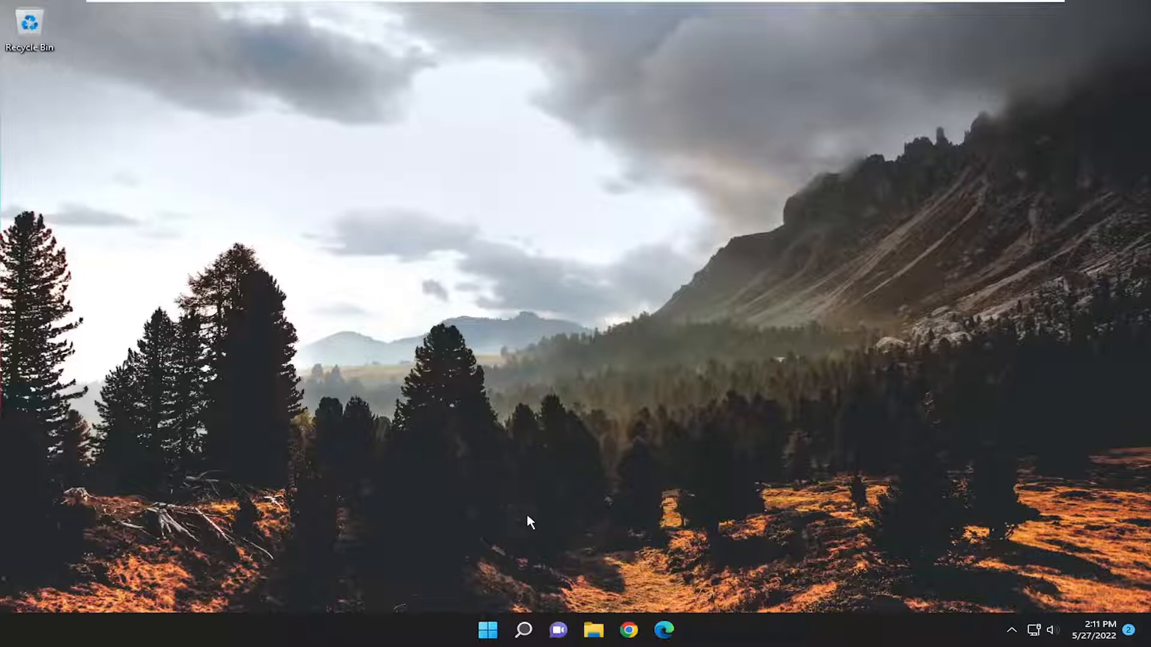
Check Accounts > Access work or school in Settings for any connected work account.
click(524, 629)
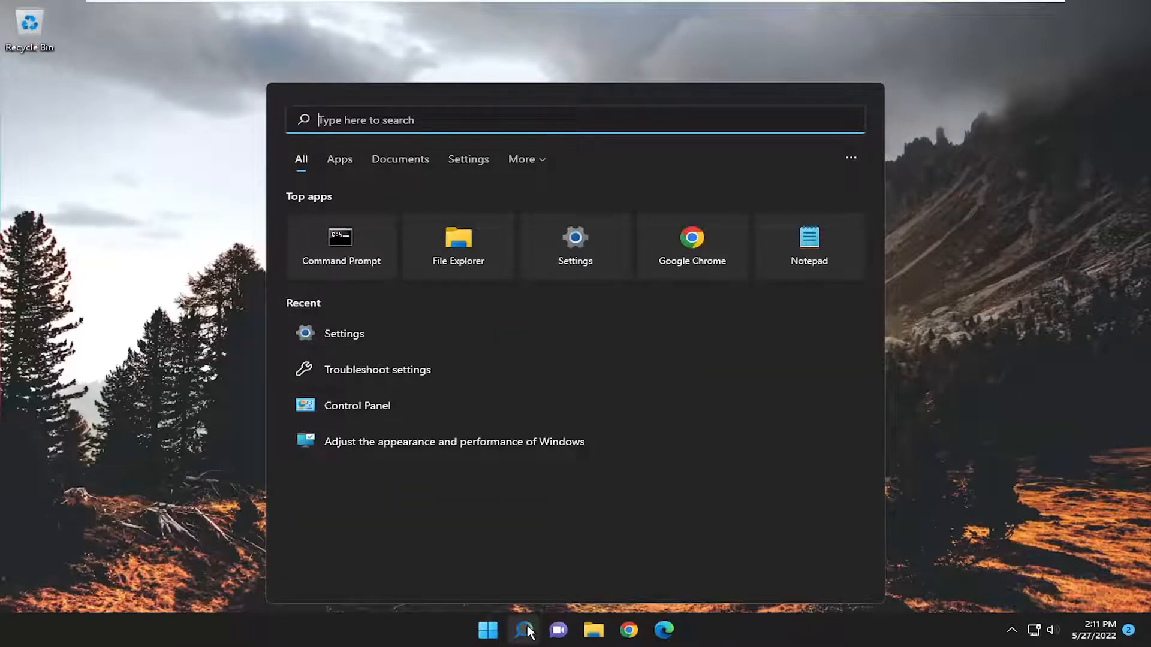
text(settings)
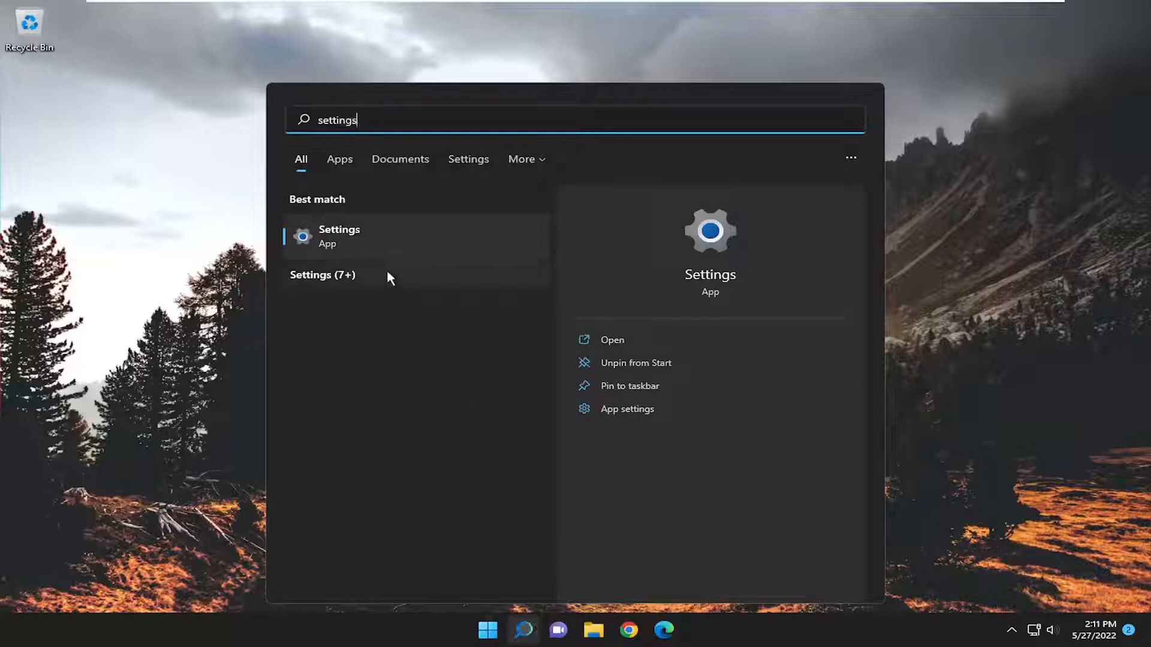
click(370, 236)
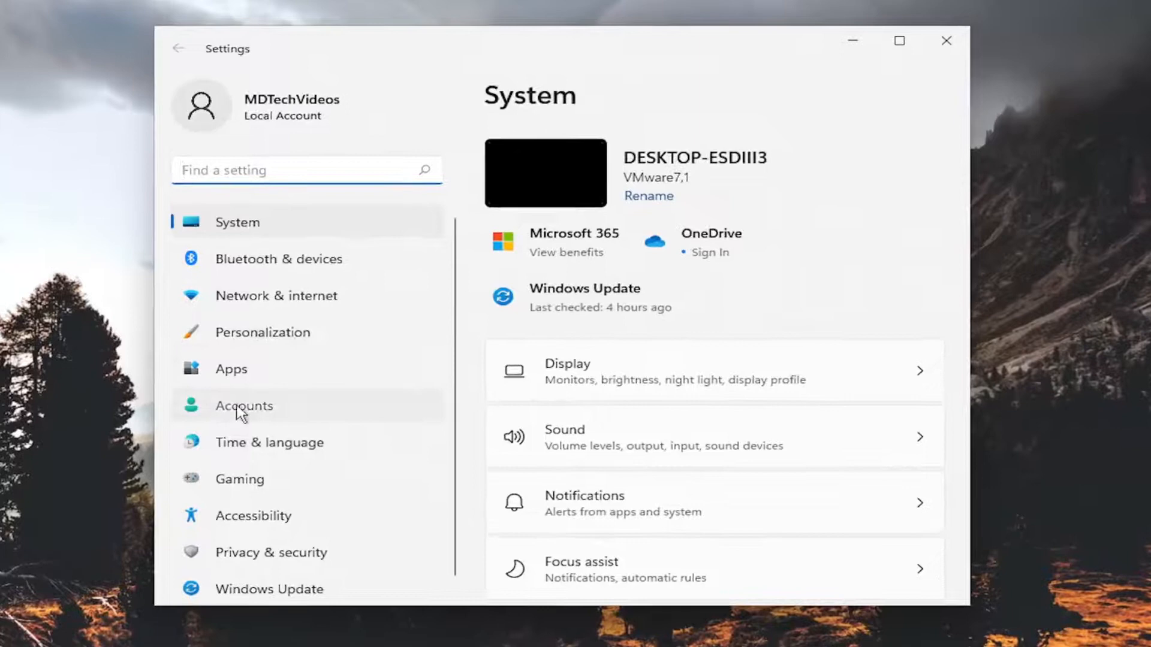
click(230, 413)
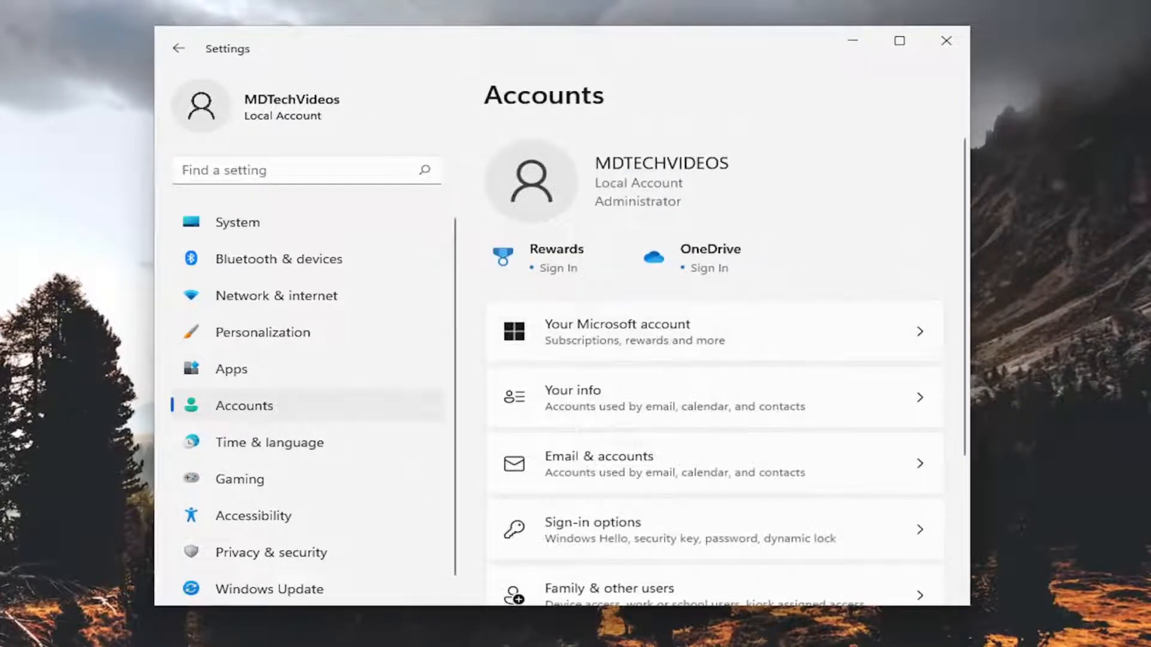
scroll(818, 391, down, 3)
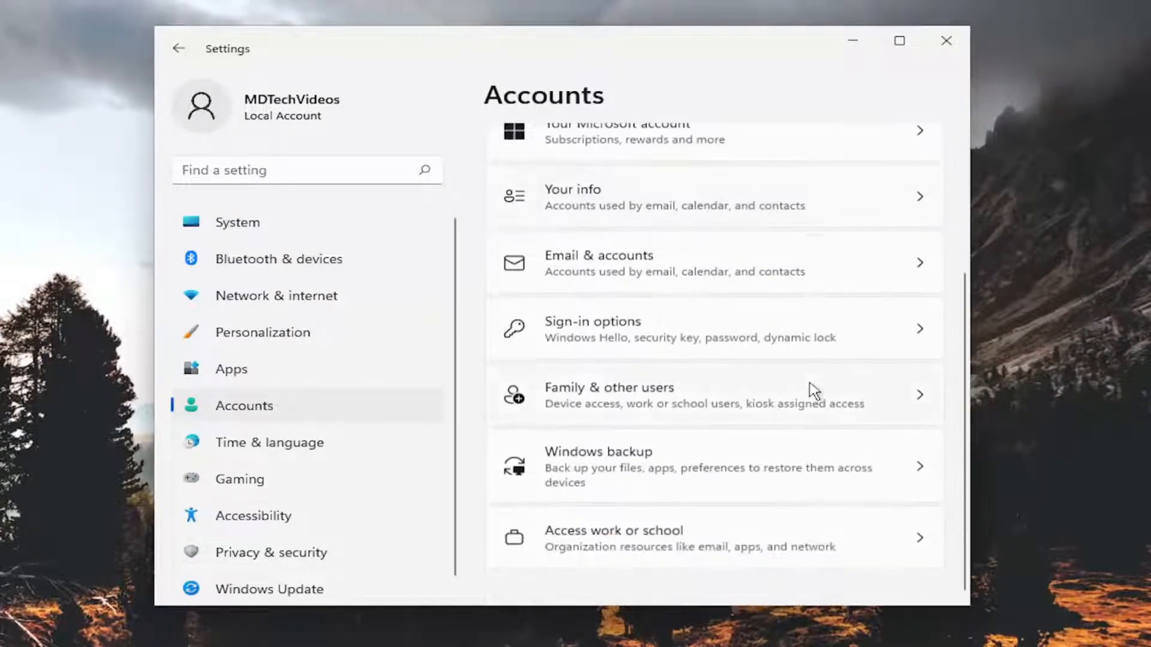
click(661, 538)
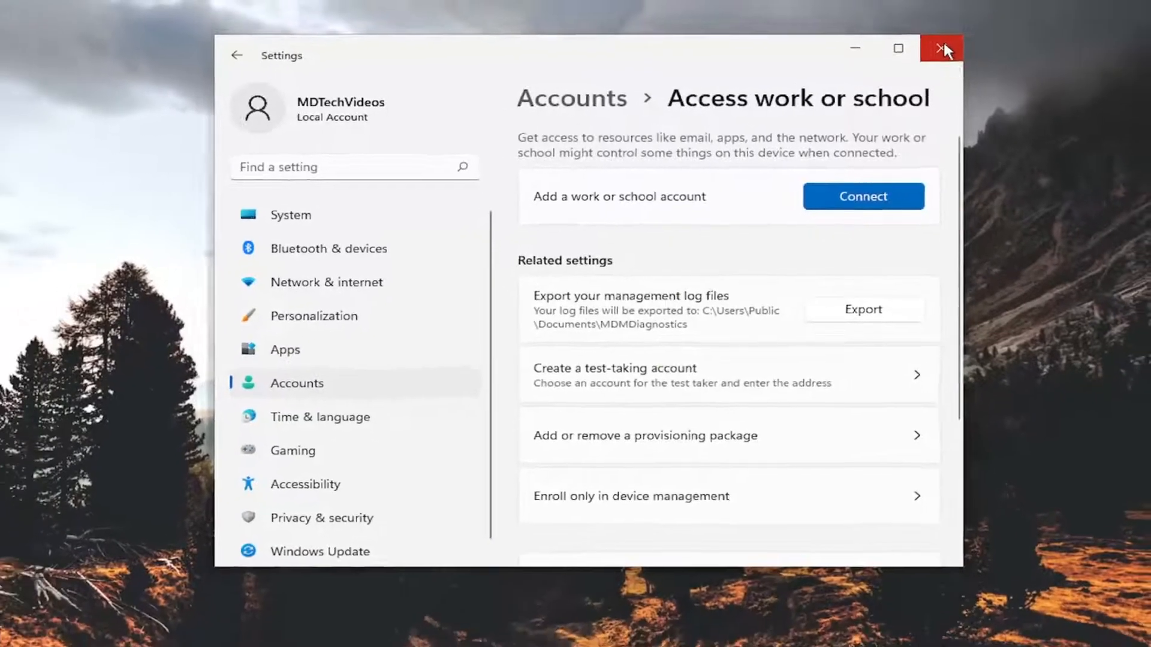
Close Settings and bring up System Properties on the Computer Name settings.
click(949, 42)
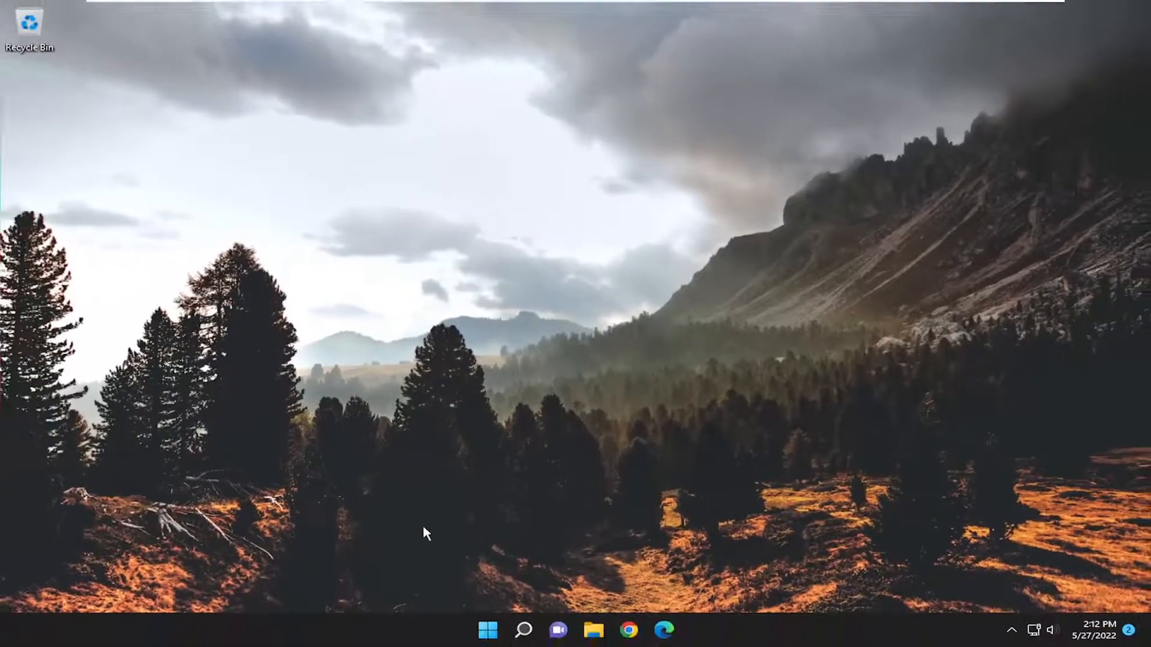
click(523, 629)
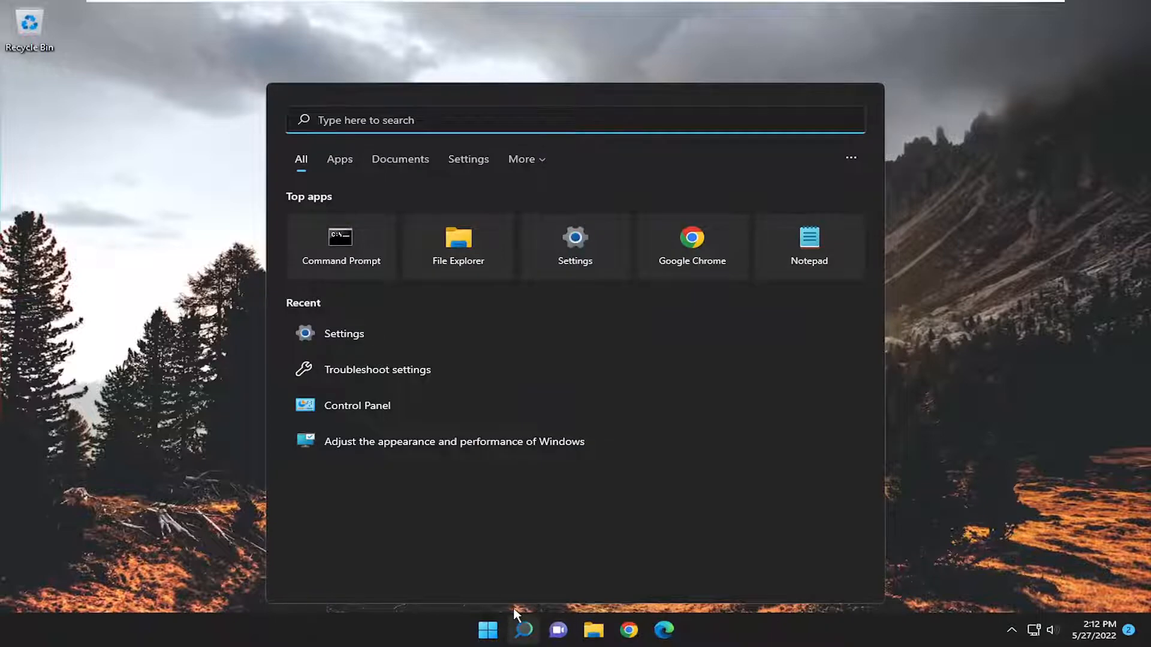
text(advanced syst)
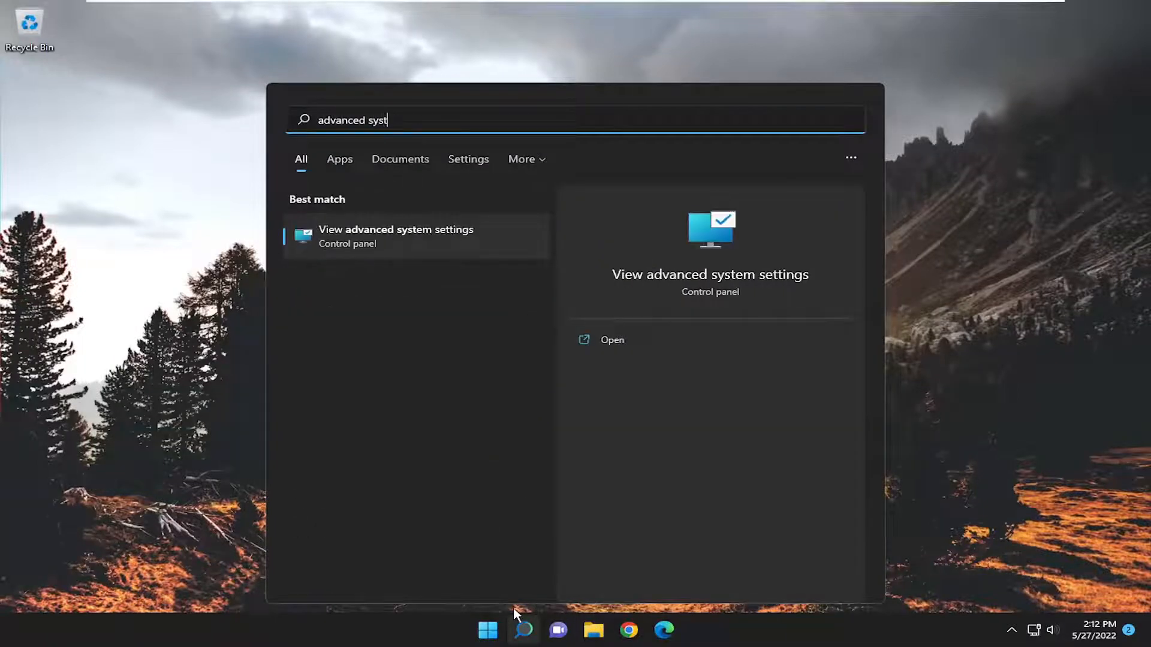
text(em settings)
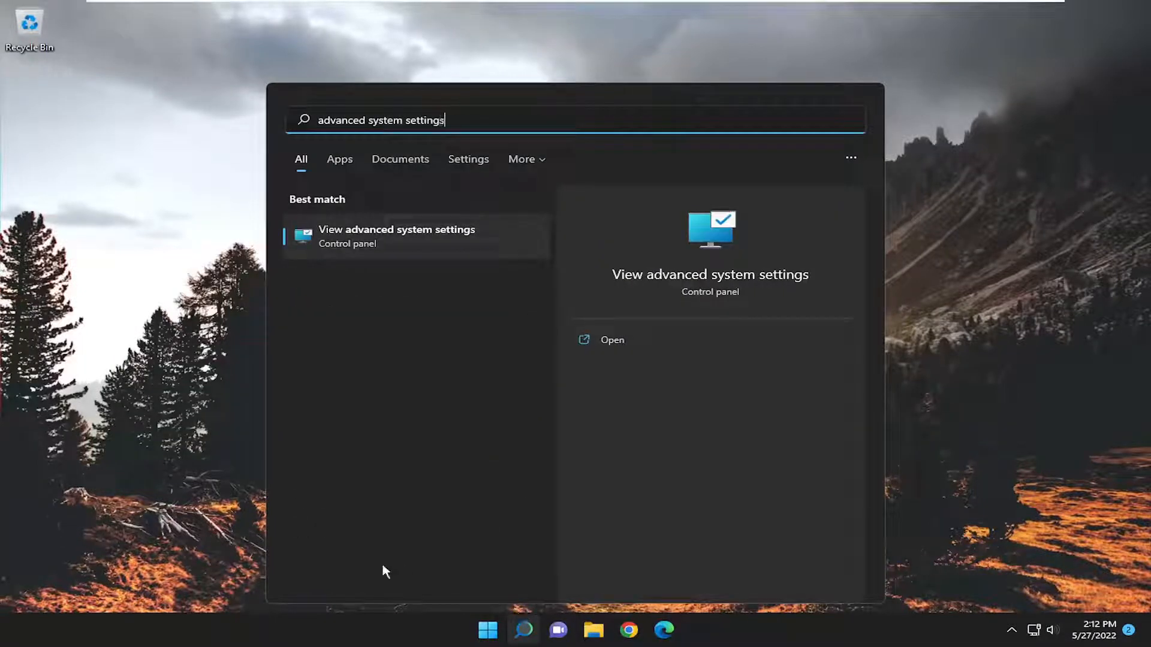
click(420, 235)
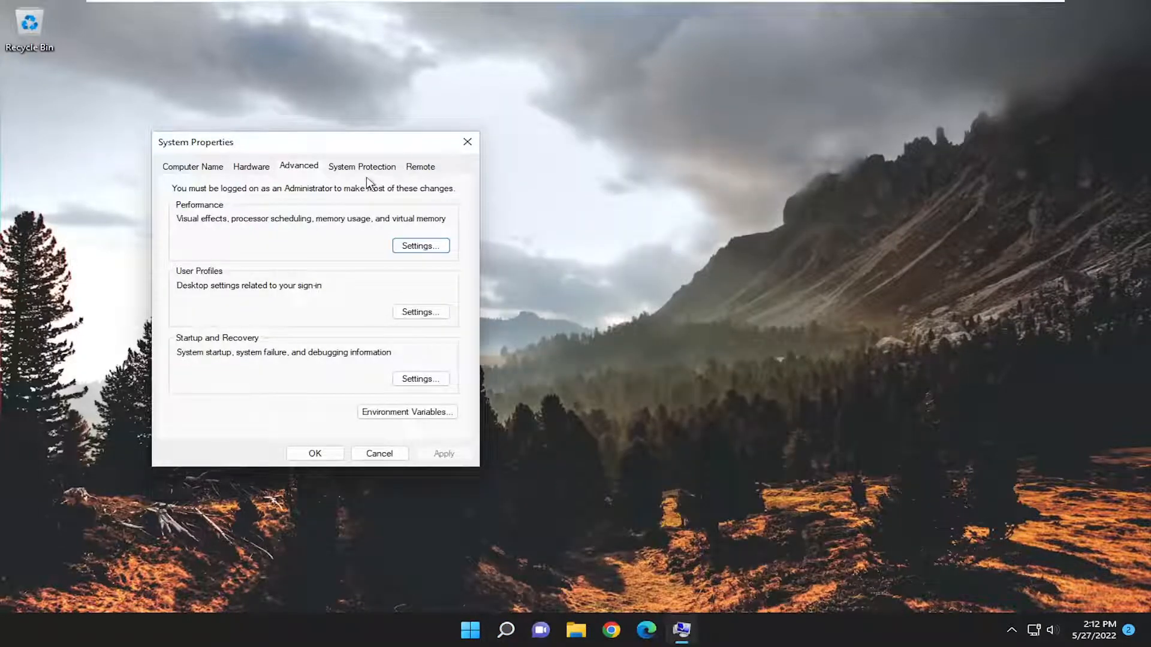
drag(333, 144, 553, 108)
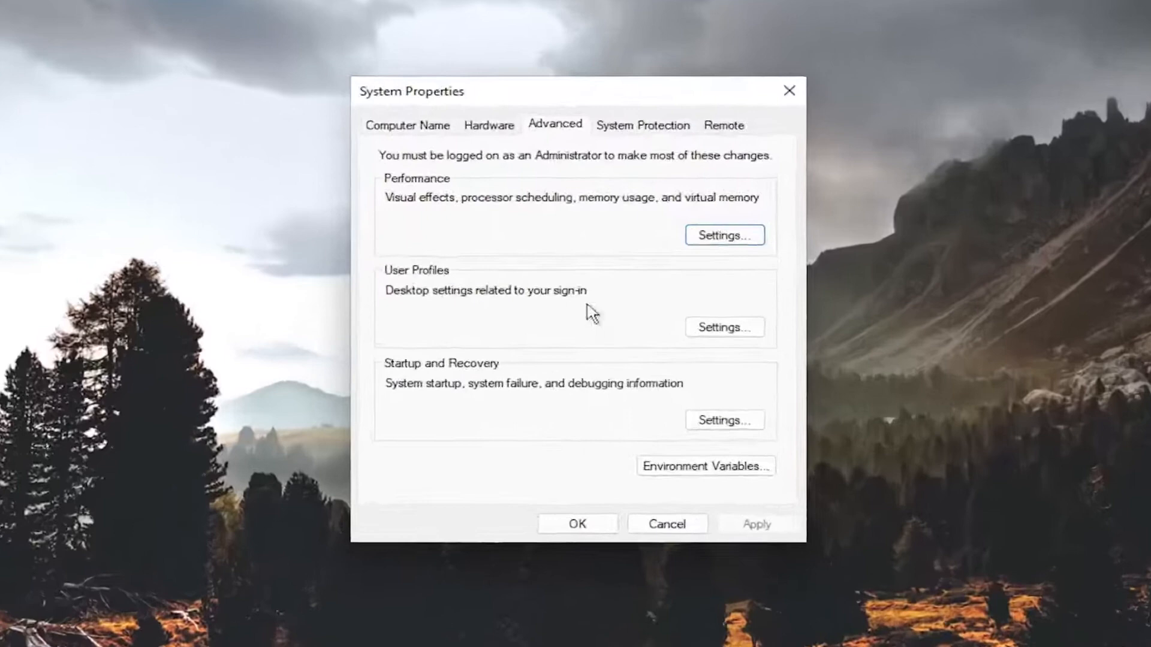
click(413, 136)
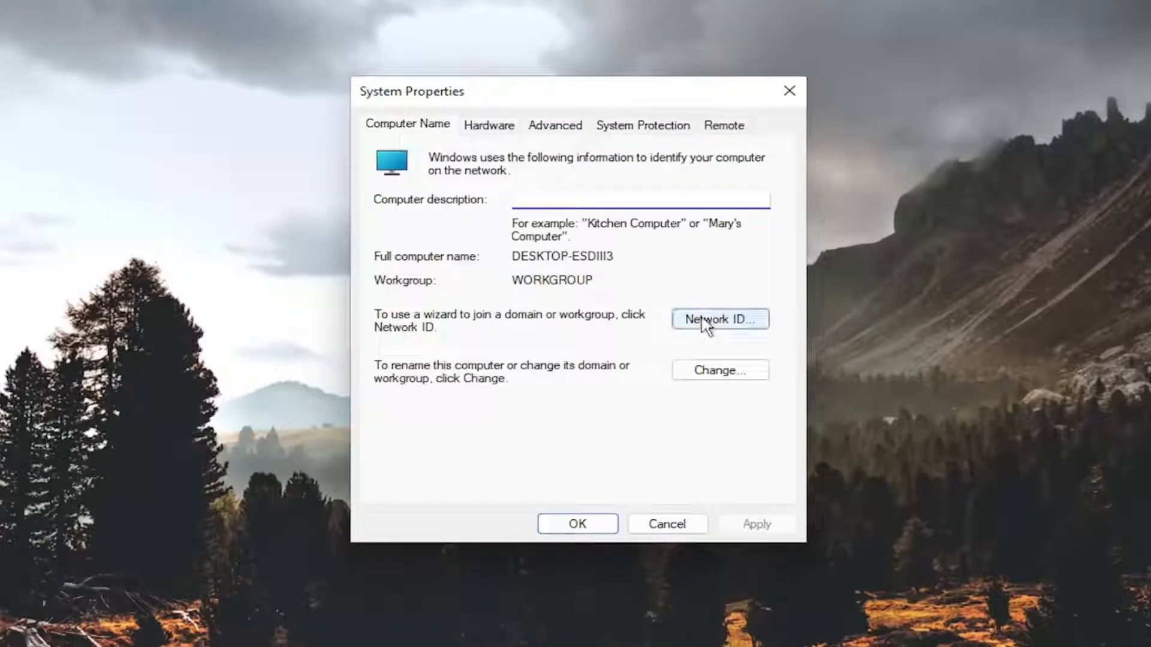
Run the Network ID wizard and identify this PC as a home computer, not business.
click(704, 321)
drag(622, 83, 530, 116)
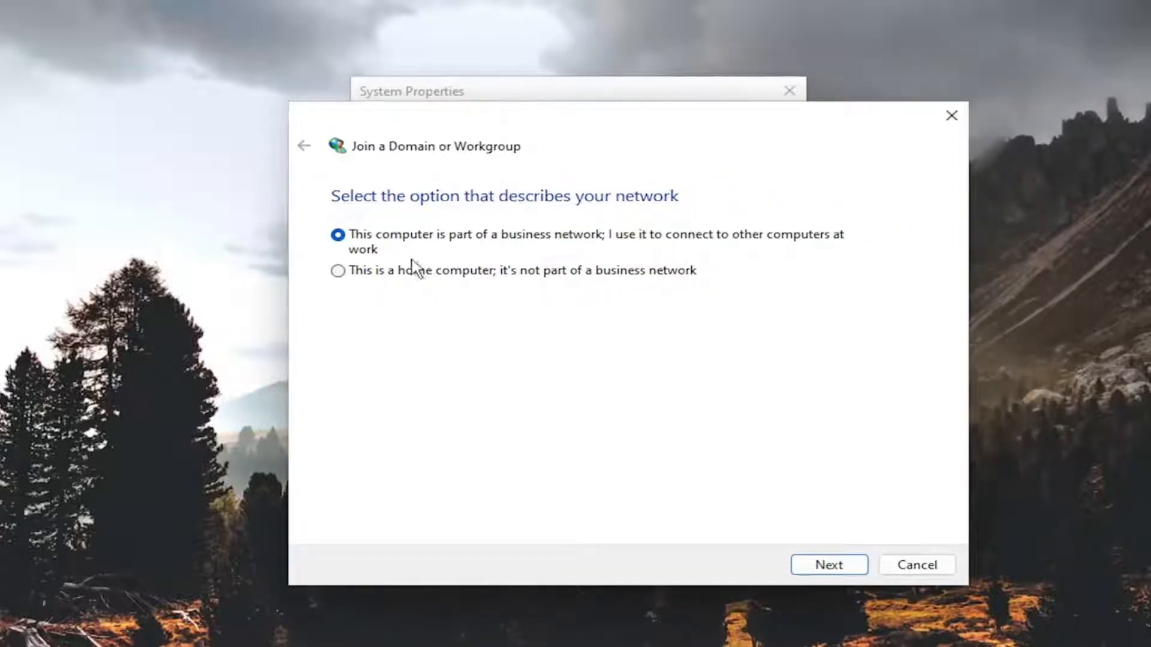
click(394, 271)
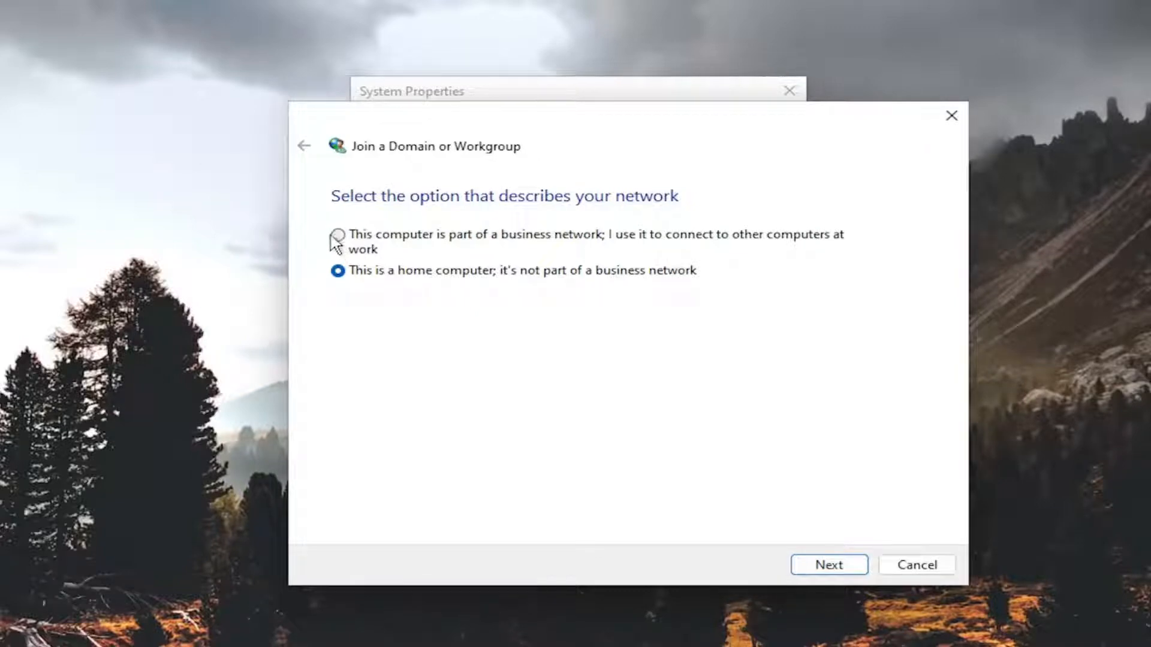
click(829, 565)
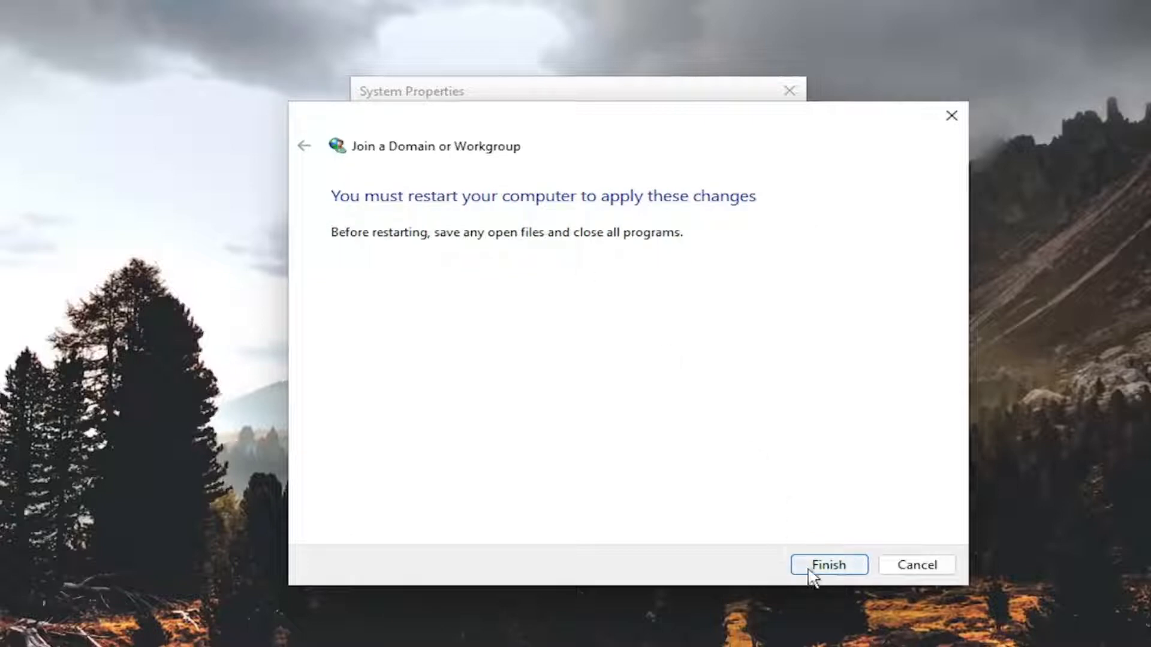
click(828, 564)
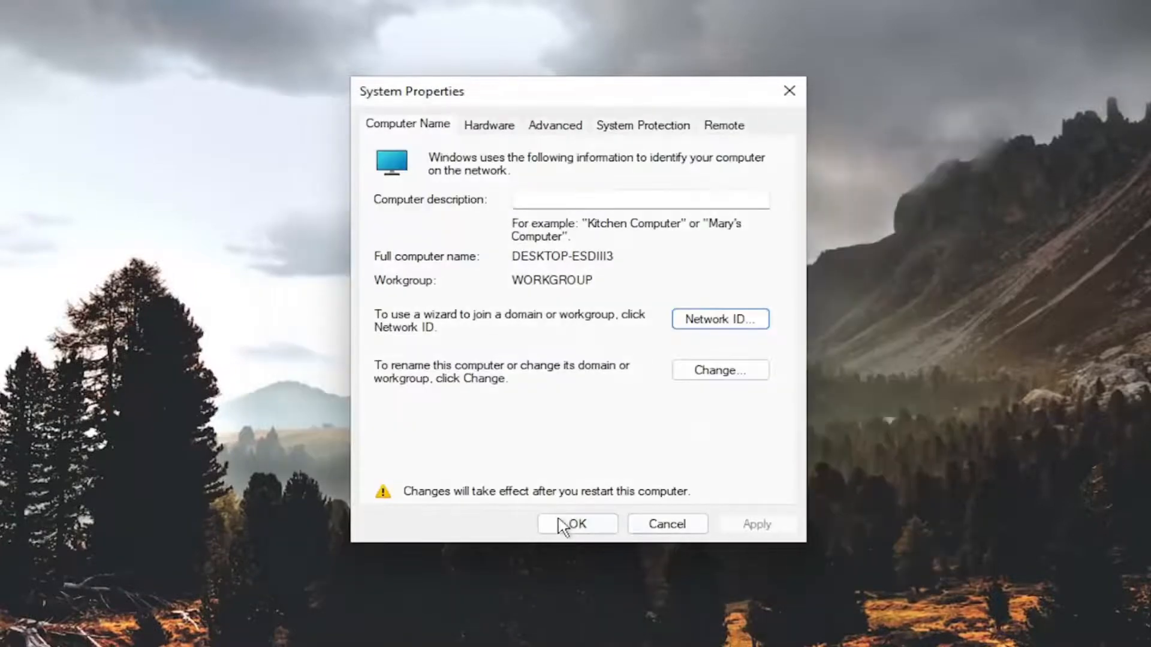
Confirm System Properties with OK, returning to the desktop.
click(576, 523)
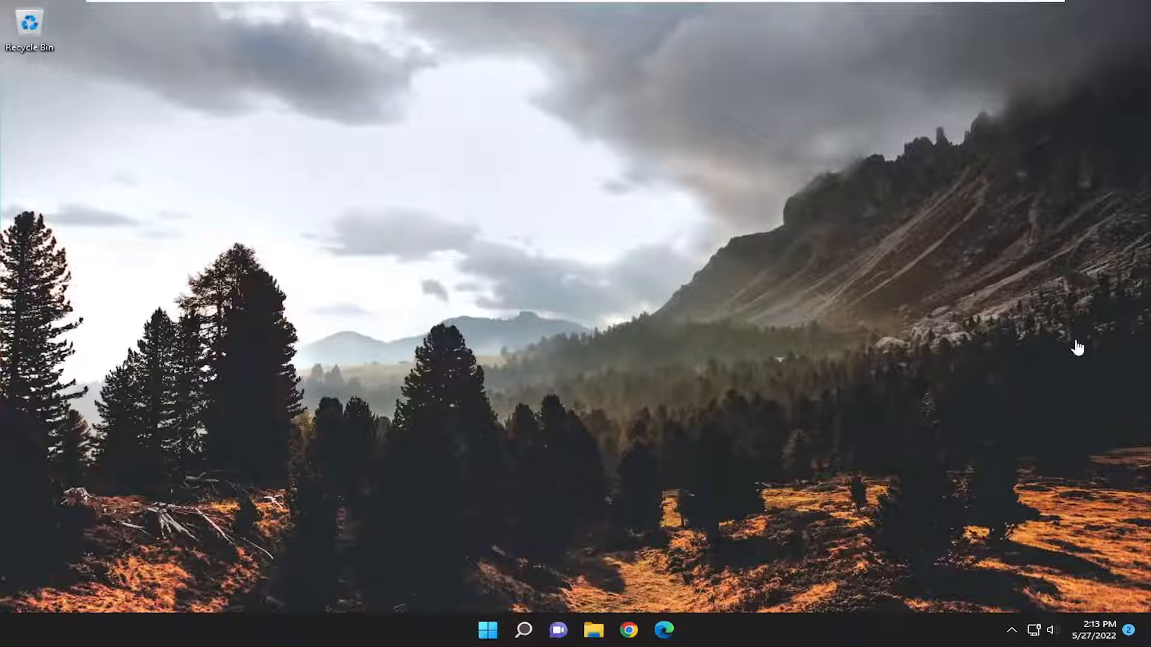
Launch Edit group policy from search and position the editor window.
click(523, 628)
click(523, 629)
click(523, 628)
text(group)
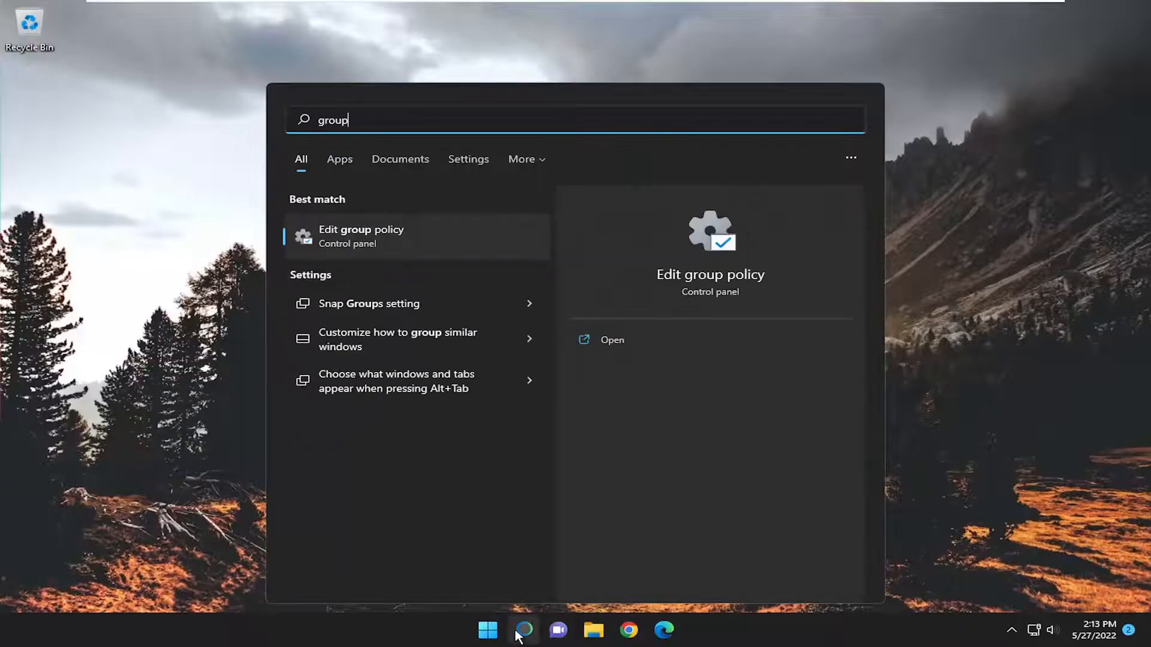
text( policy)
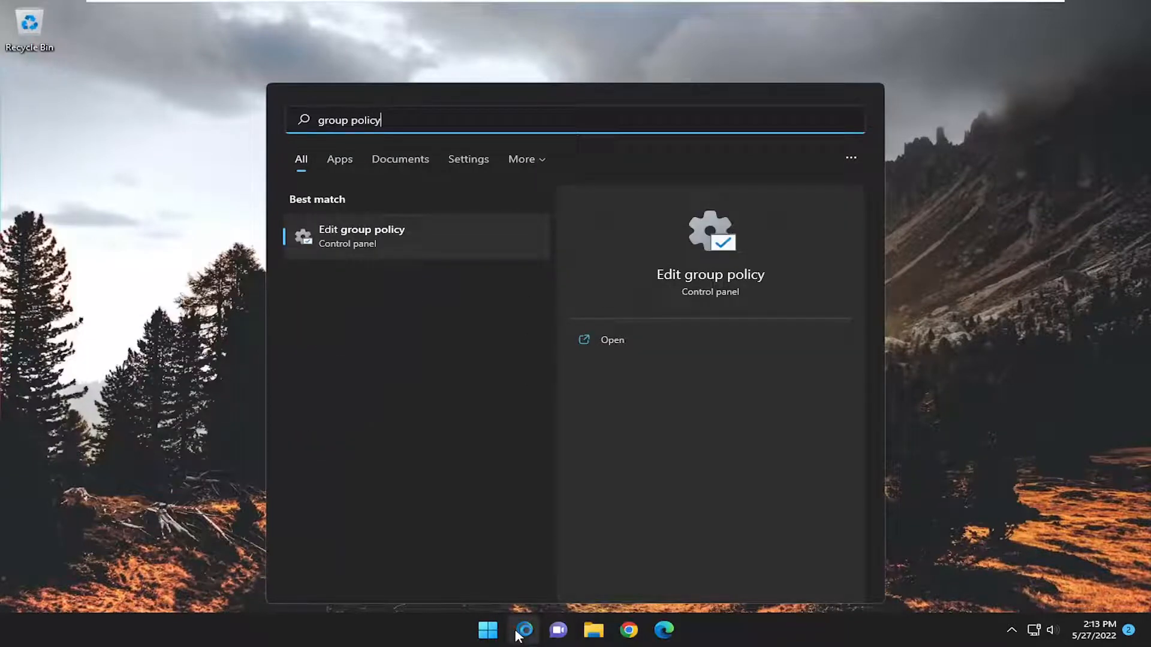
click(367, 241)
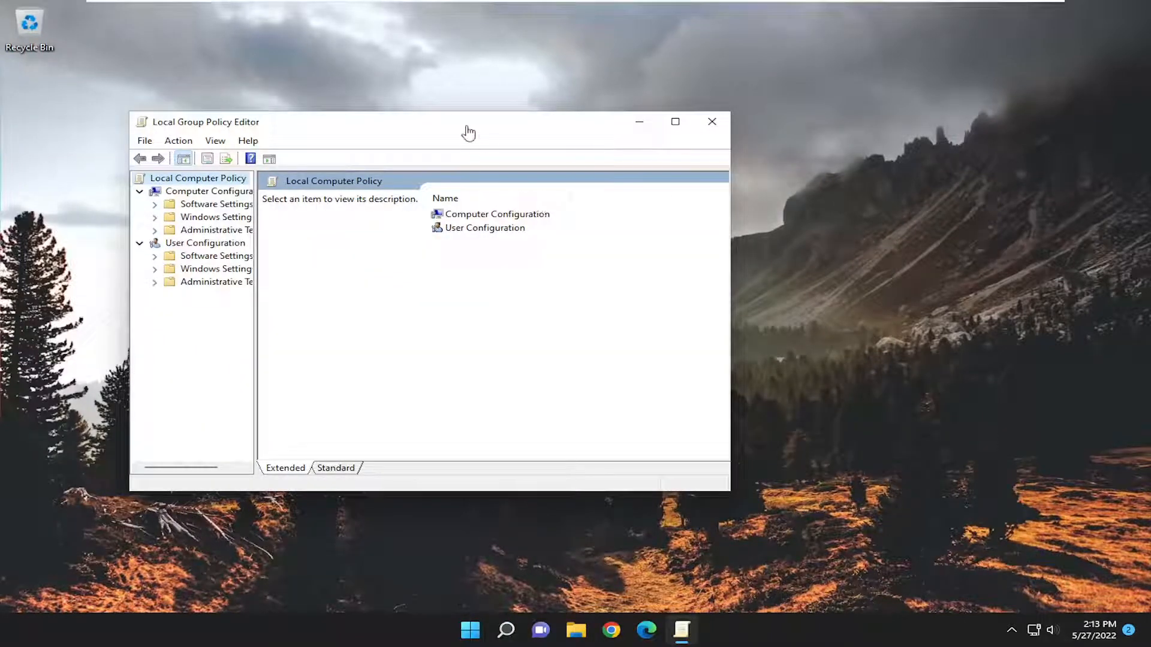
drag(592, 127, 651, 95)
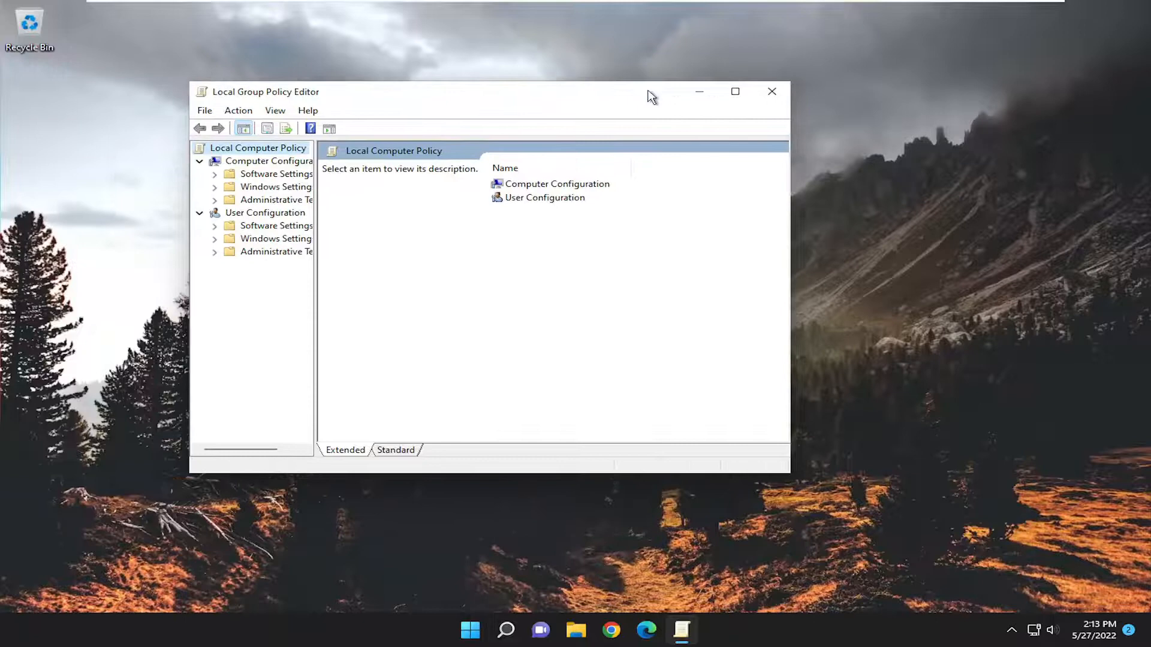
drag(788, 472, 907, 536)
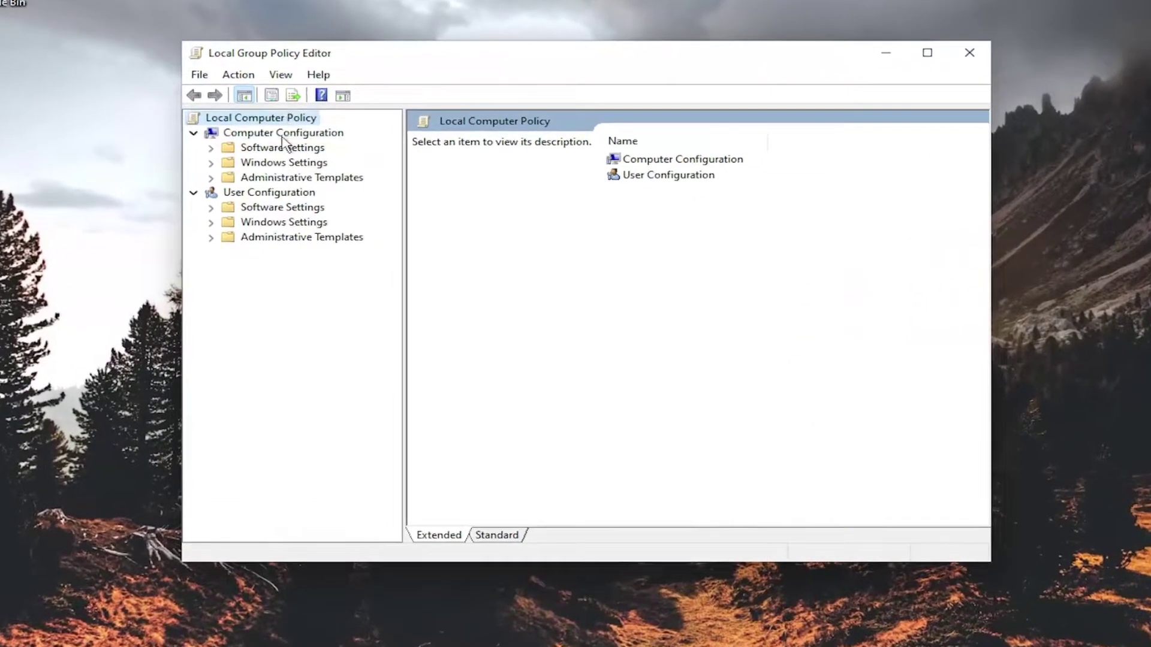
Browse to Administrative Templates > Windows Components > Windows Update > Manage end user experience and select Configure Automatic Updates.
click(268, 155)
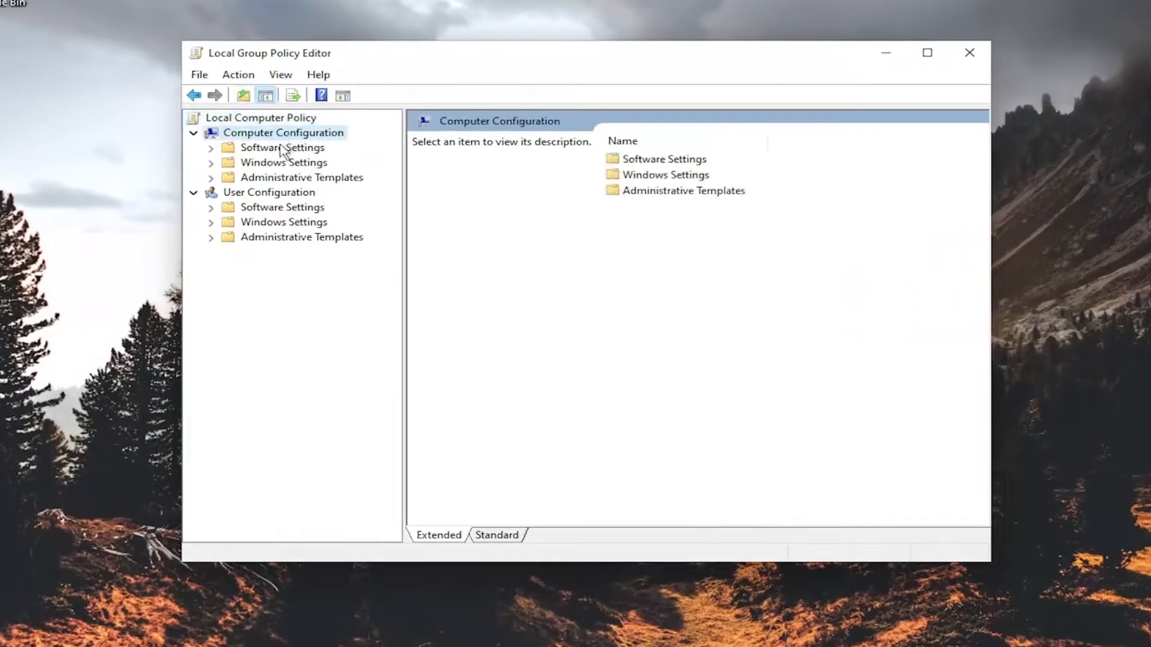
double_click(282, 178)
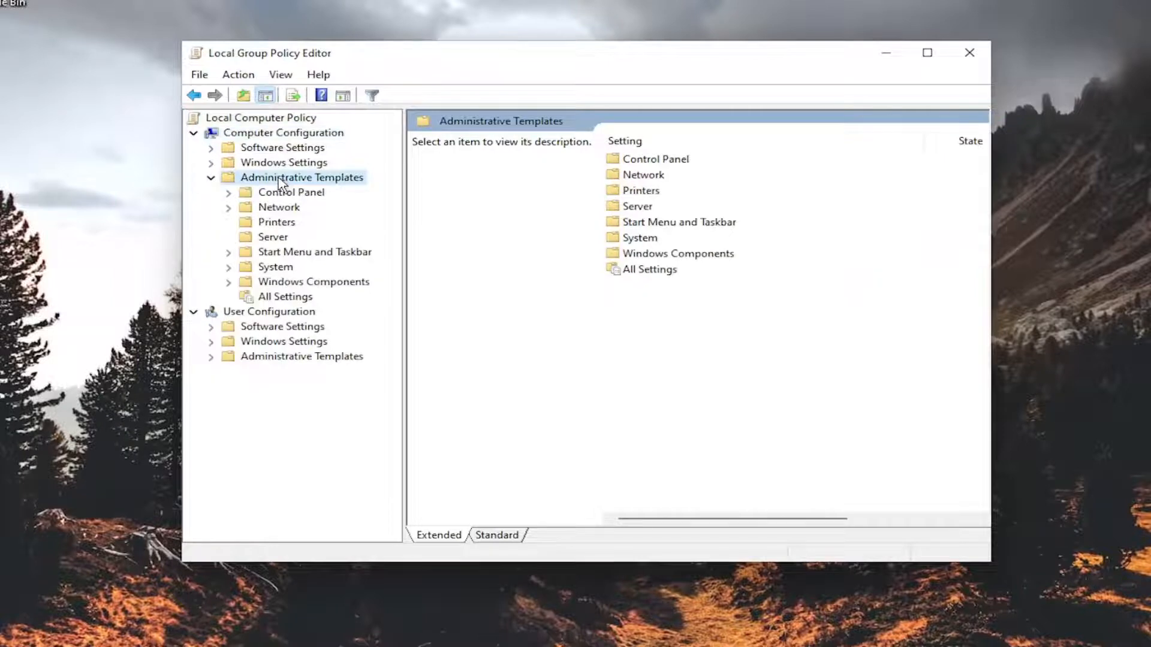
double_click(279, 281)
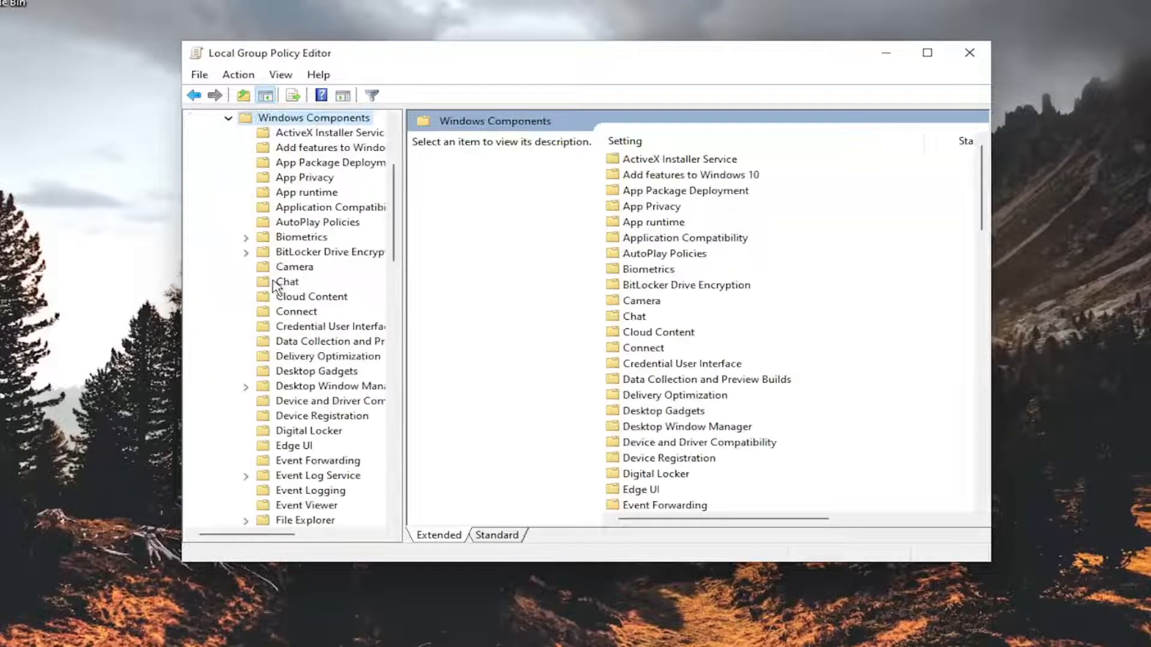
scroll(277, 286, down, 5)
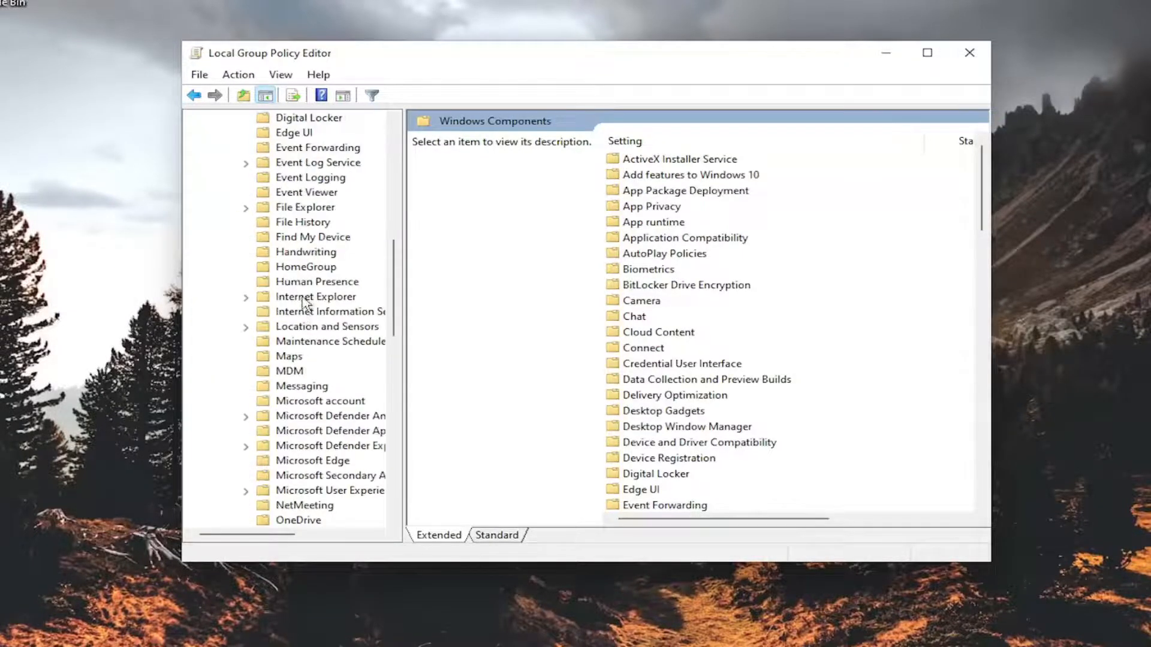
scroll(306, 329, down, 5)
scroll(306, 332, down, 5)
scroll(311, 432, down, 3)
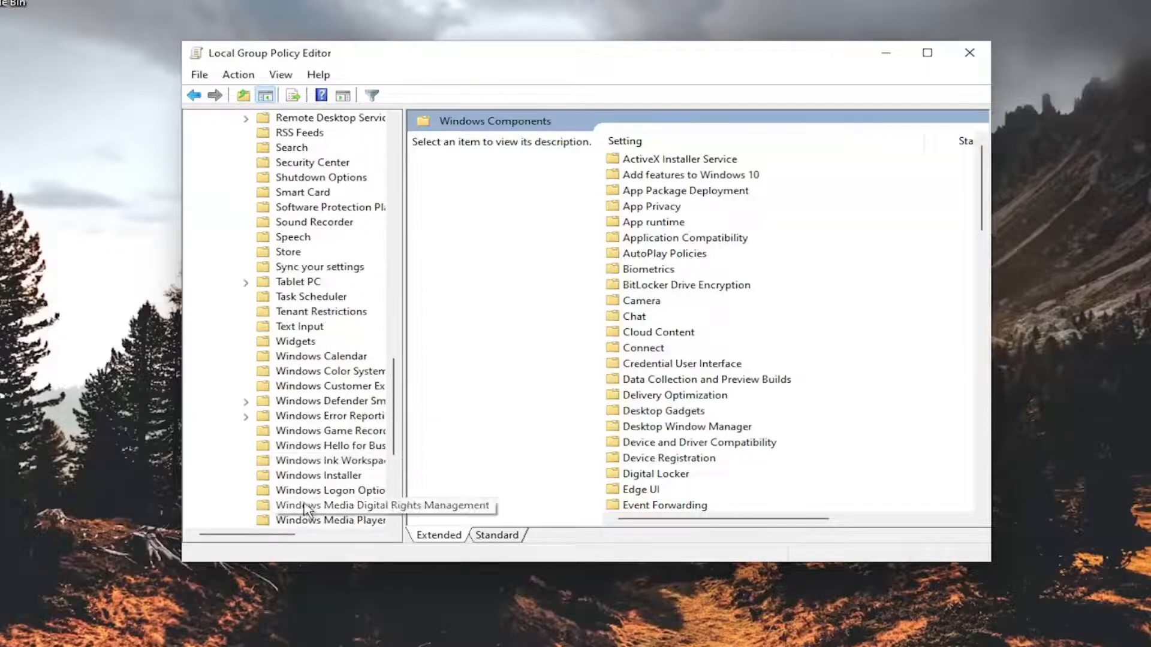
scroll(313, 504, down, 1)
double_click(314, 477)
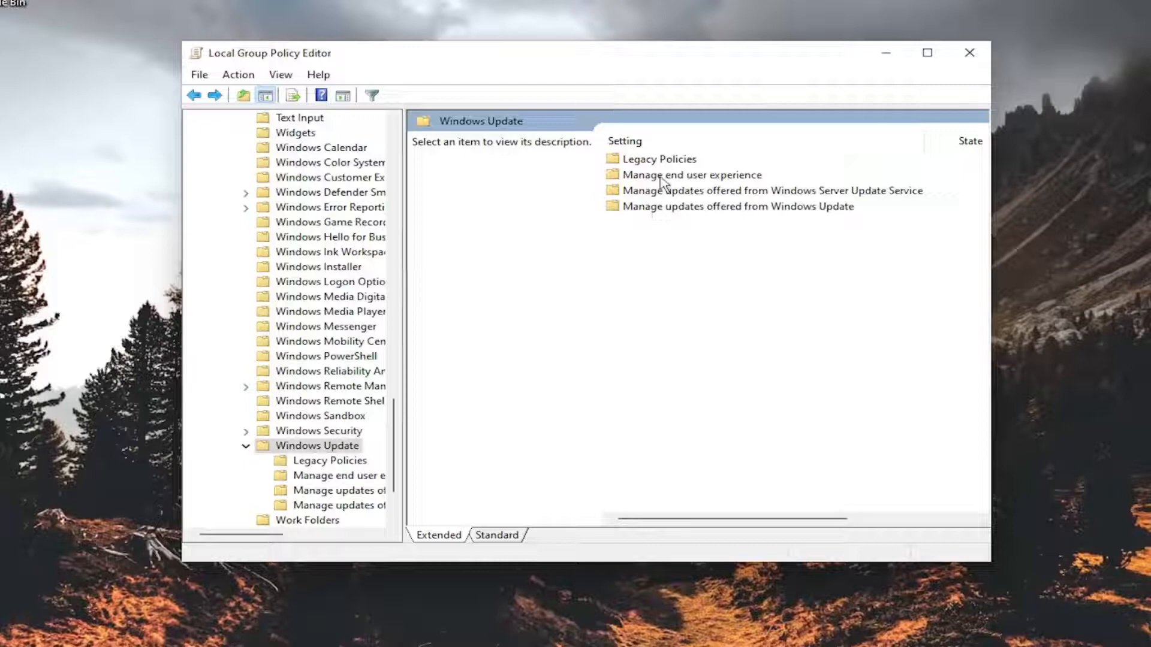
double_click(691, 176)
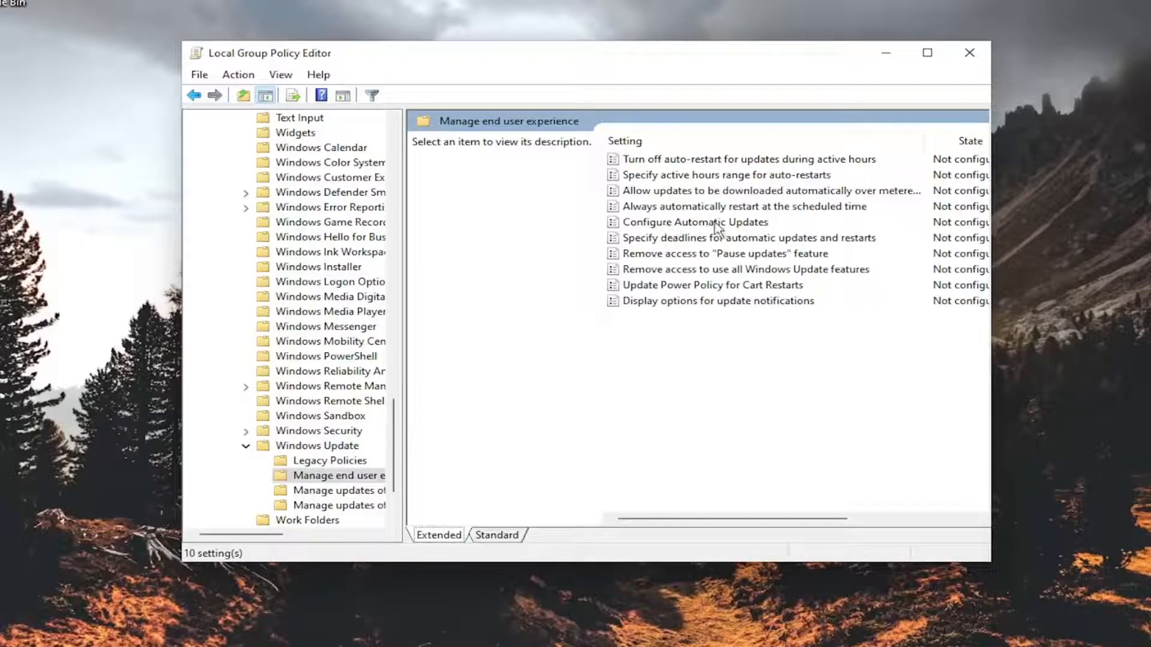
click(716, 224)
Set the Configure Automatic Updates policy to Not Configured and confirm.
double_click(717, 223)
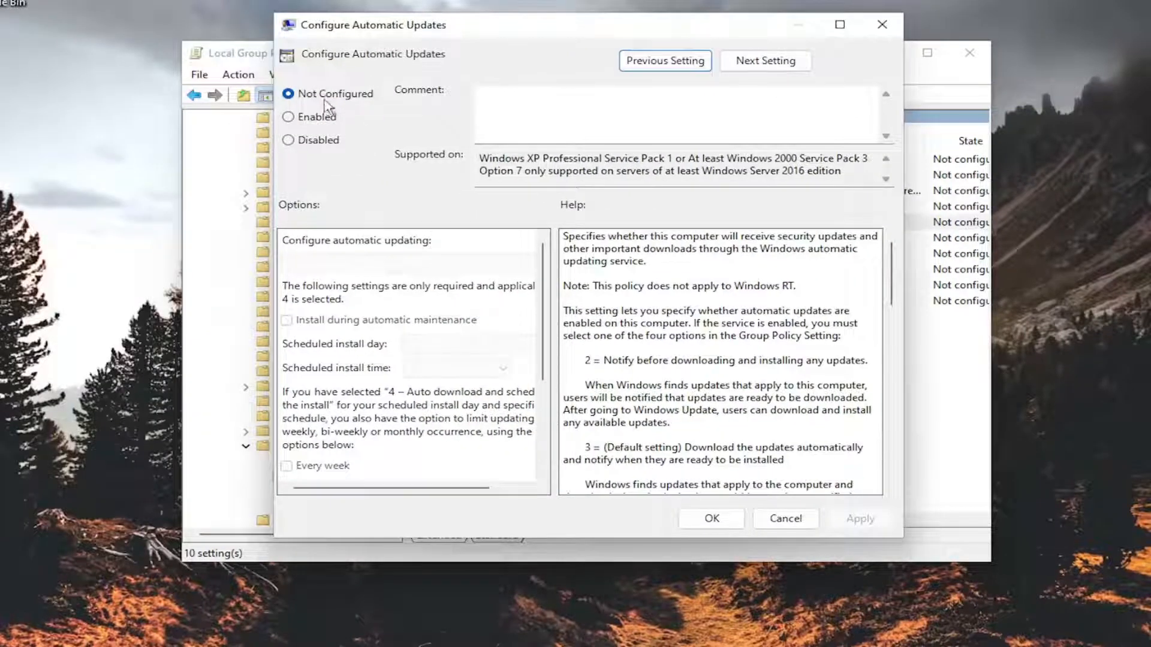
click(325, 94)
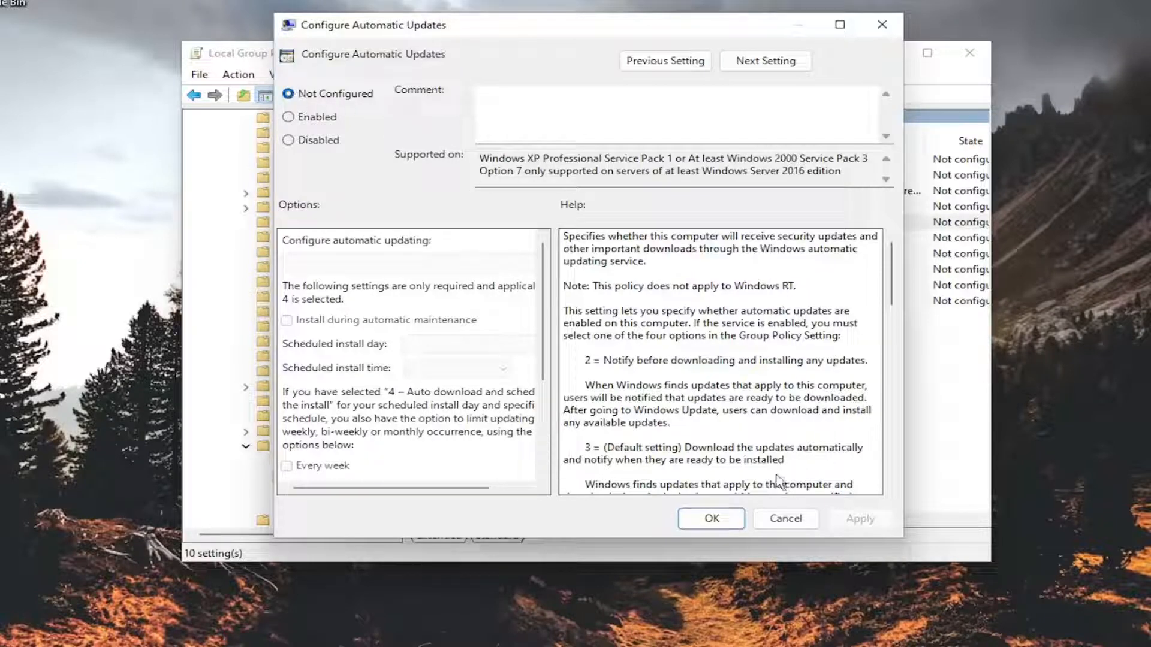
click(705, 520)
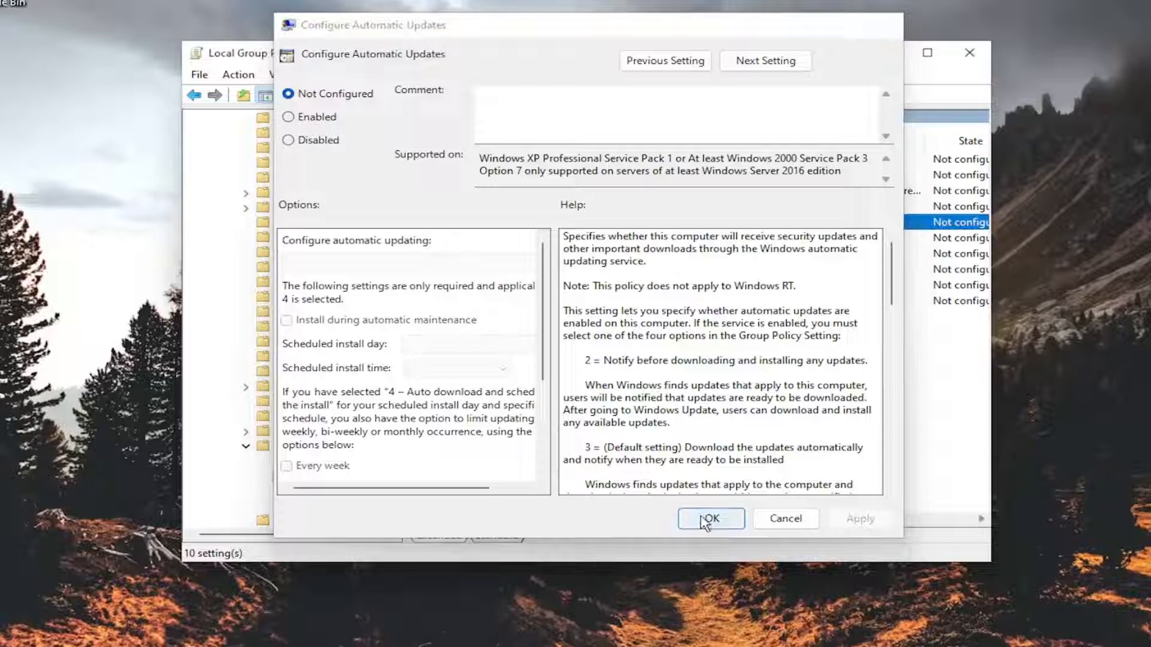